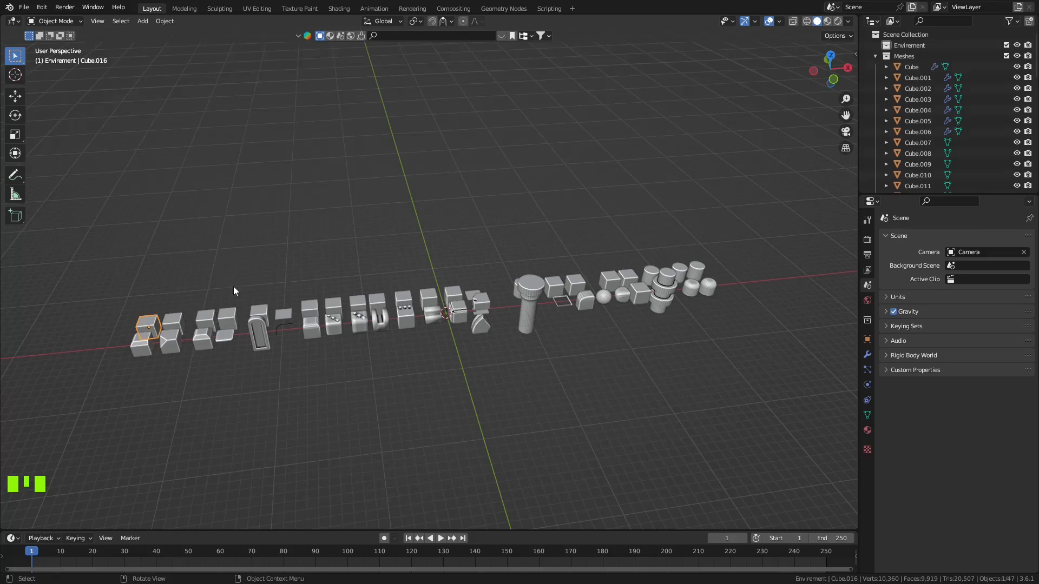
# Look over the row of sample meshes and frame the plain cube at the row's near end.
pyautogui.scroll(5, 245, 366)
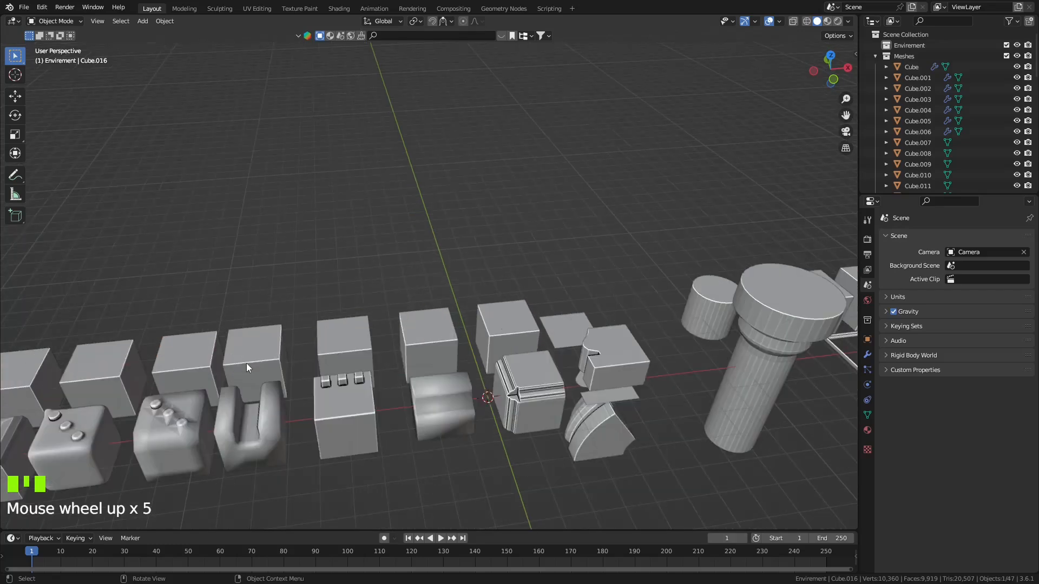
pyautogui.moveTo(246, 363); pyautogui.dragTo(283, 357, button='middle')
pyautogui.scroll(-5, 348, 399)
pyautogui.scroll(-4, 392, 397)
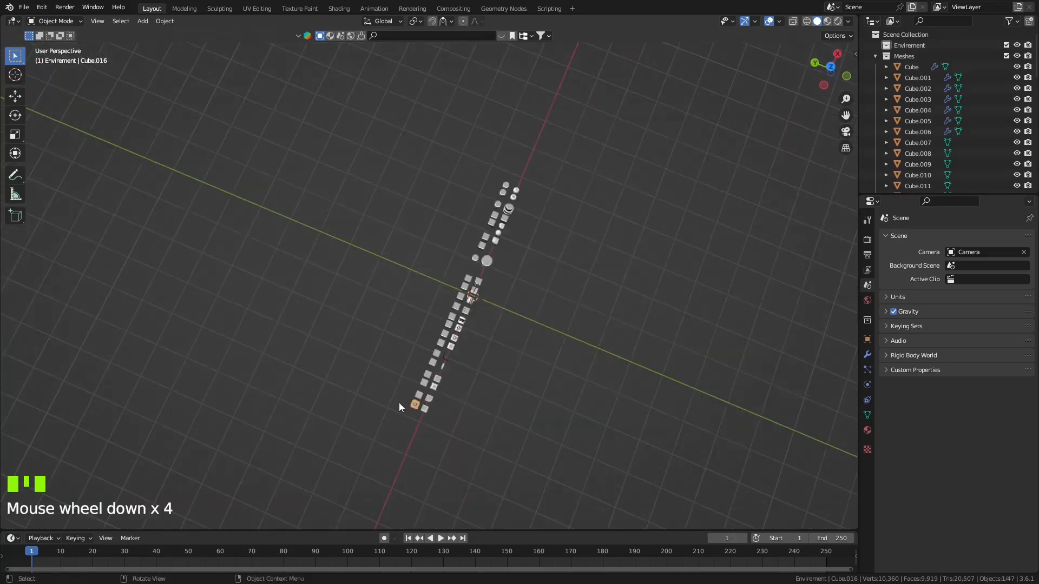
pyautogui.moveTo(399, 404); pyautogui.dragTo(374, 393, button='middle')
pyautogui.press('KP_Decimal')
pyautogui.scroll(-4, 589, 298)
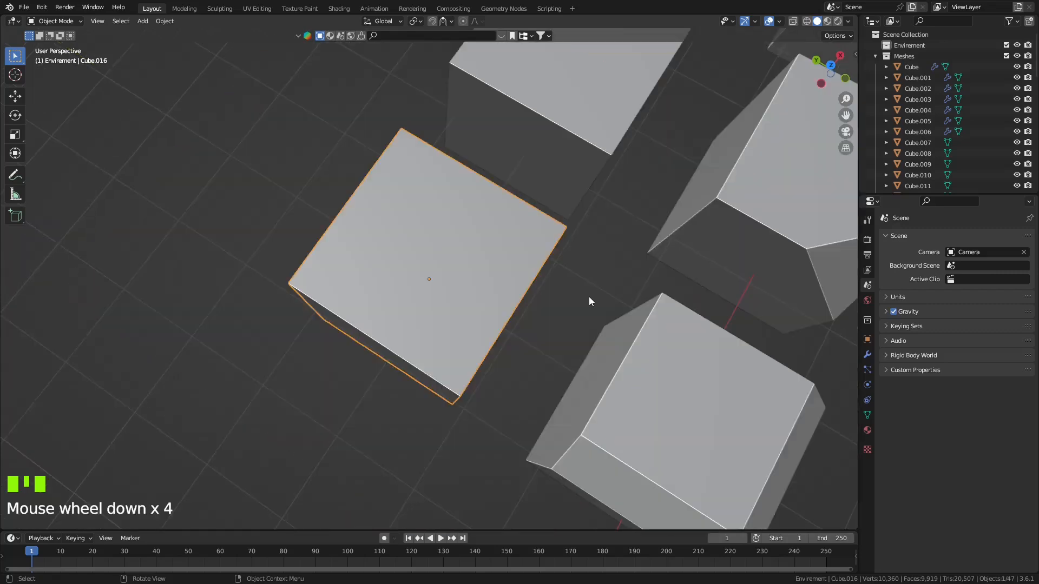
pyautogui.moveTo(590, 301); pyautogui.dragTo(480, 262, button='middle')
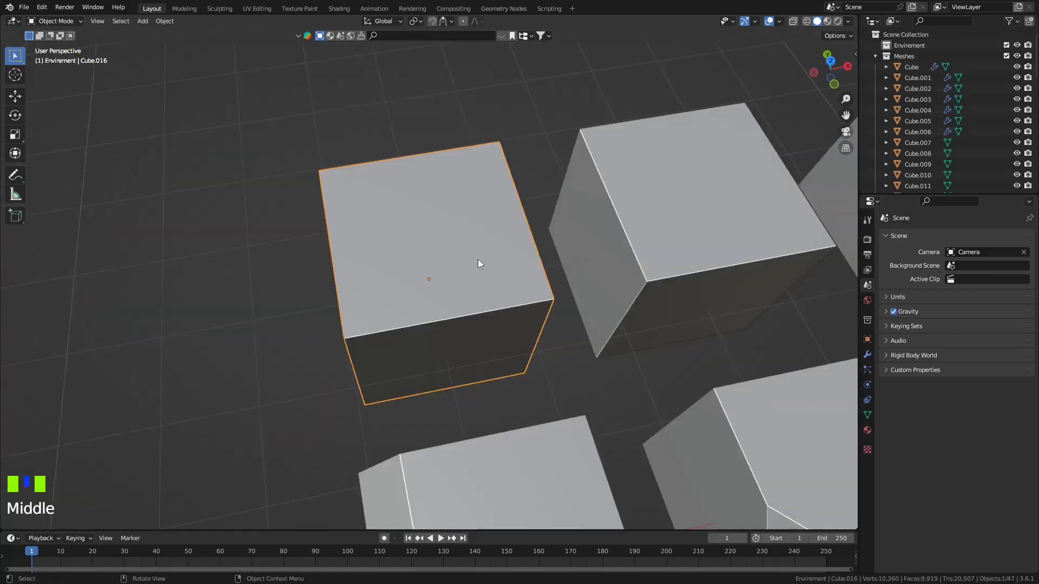
pyautogui.scroll(-3, 490, 269)
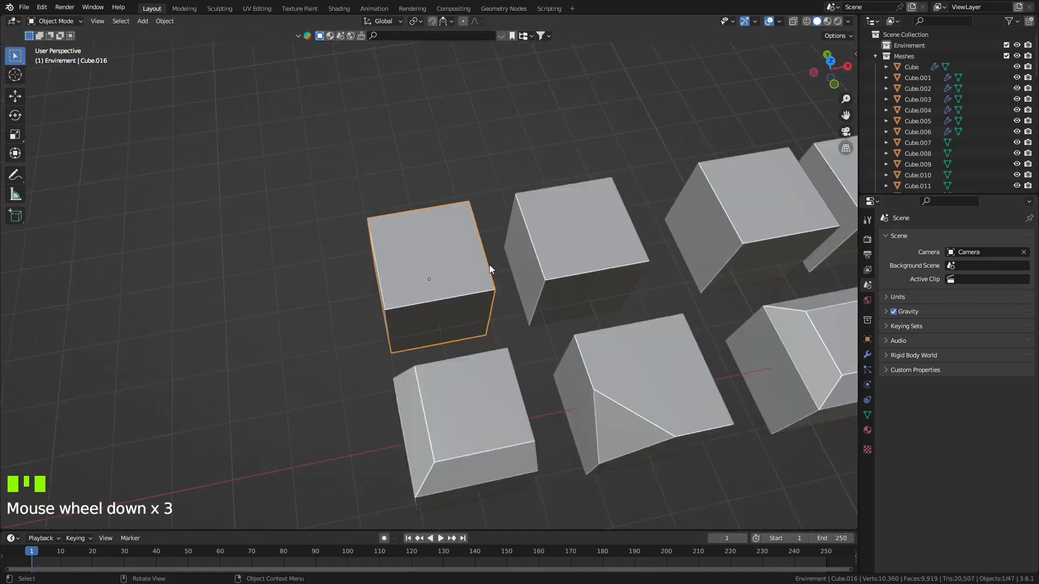
# Edit the first cube in edge selection mode and select the two top edges that meet at its front corner.
pyautogui.click(39, 24)
pyautogui.click(61, 43)
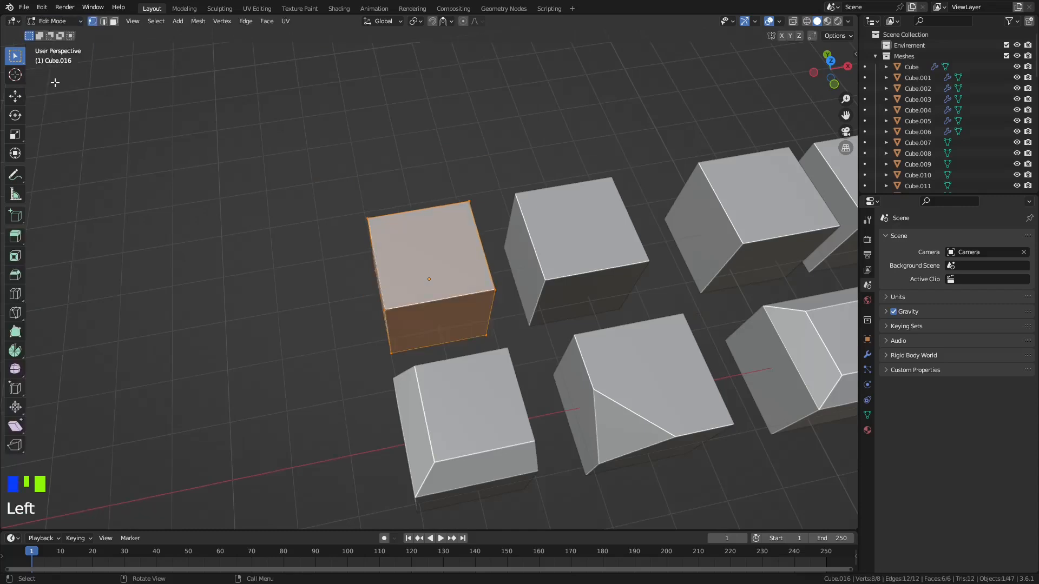
pyautogui.click(105, 21)
pyautogui.keyDown('shift'); pyautogui.click(416, 298); pyautogui.keyUp('shift')
pyautogui.moveTo(415, 298); pyautogui.dragTo(440, 269, button='middle')
pyautogui.click(441, 269)
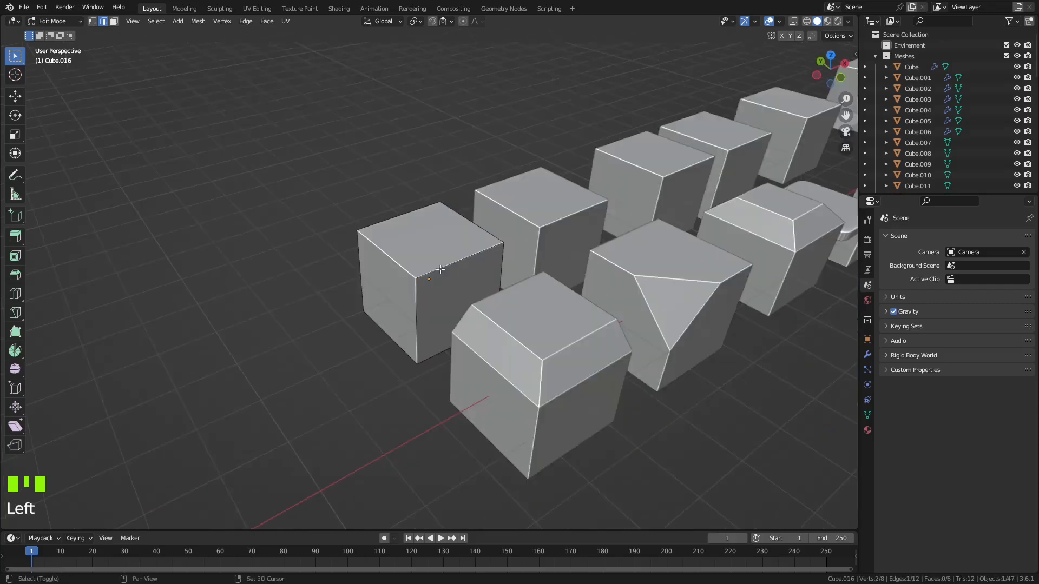
pyautogui.keyDown('shift'); pyautogui.click(441, 268); pyautogui.keyUp('shift')
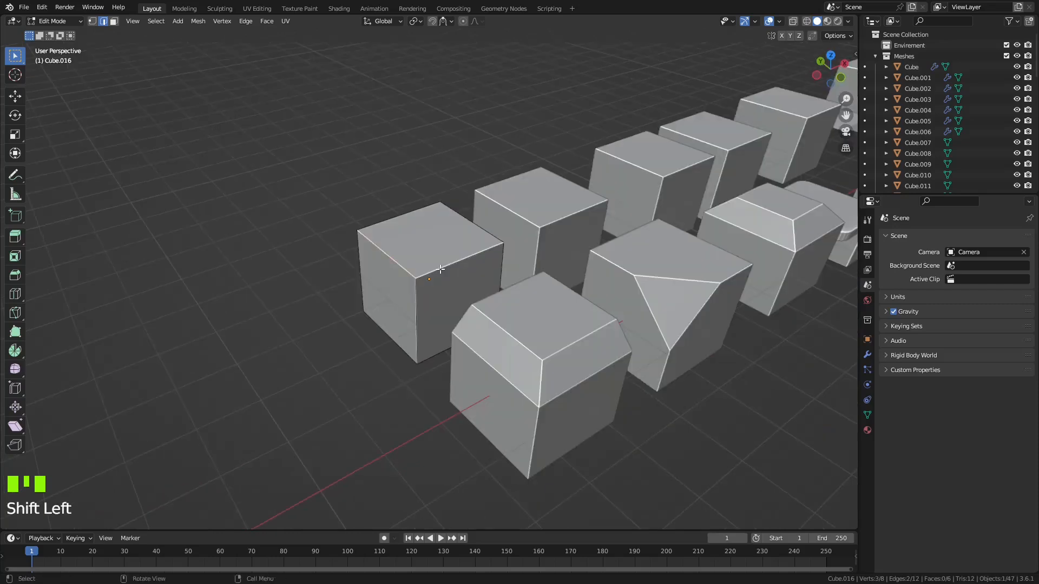
# Bevel the two selected top edges with the Bevel tool and set the bevel width to 273 mm.
pyautogui.click(16, 278)
pyautogui.moveTo(426, 197); pyautogui.dragTo(429, 186)
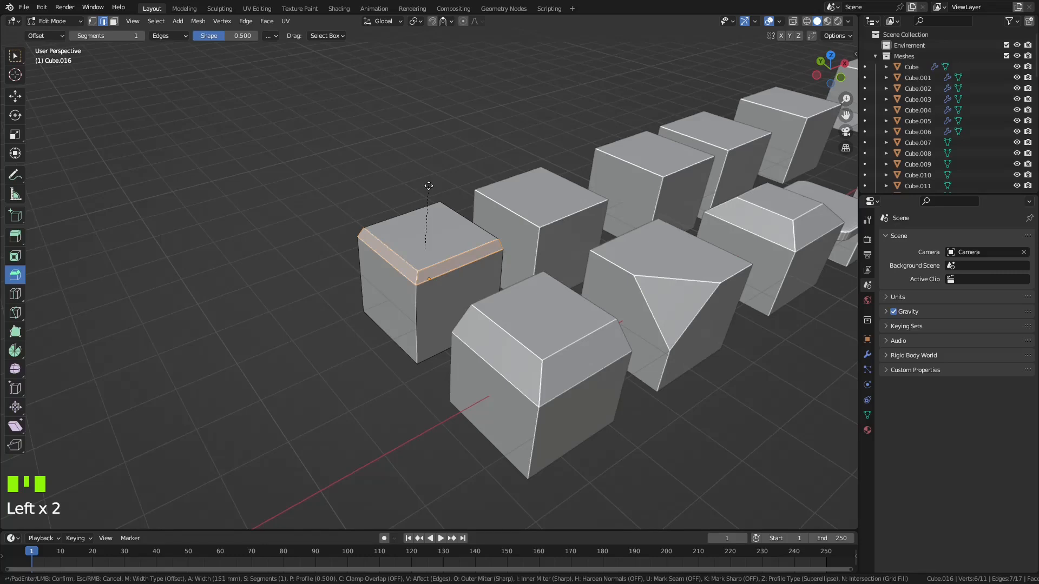
pyautogui.moveTo(428, 186); pyautogui.dragTo(421, 230)
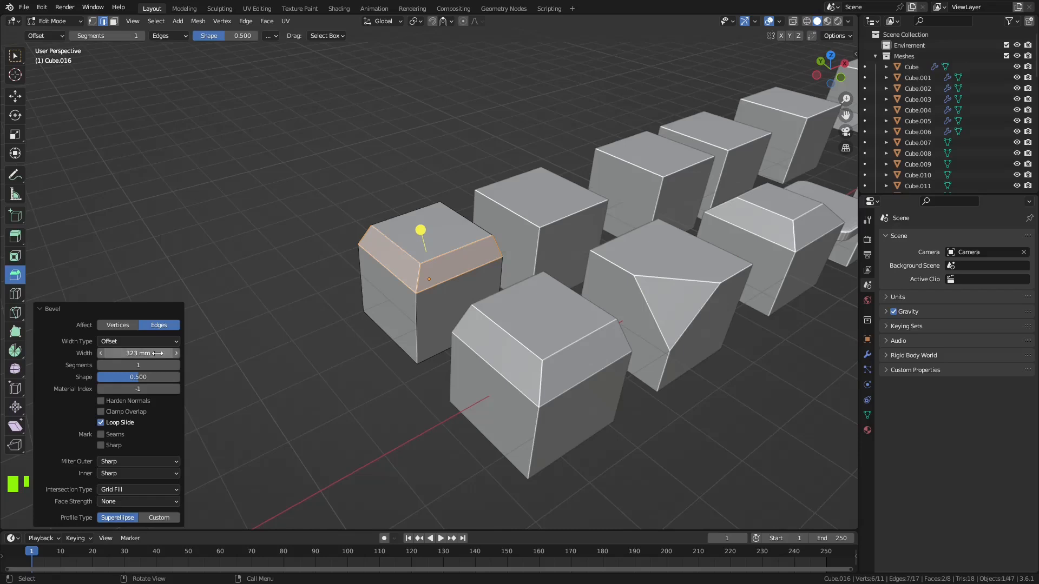
pyautogui.moveTo(157, 353); pyautogui.dragTo(179, 354)
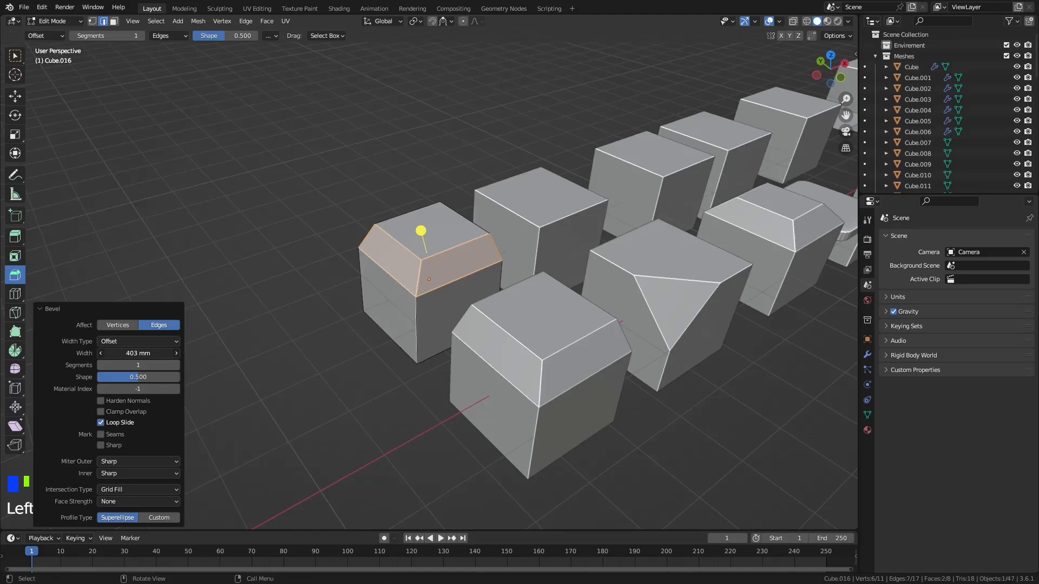
pyautogui.moveTo(179, 353); pyautogui.dragTo(144, 353)
# Give the first cube's bevel 4 segments and a shape of 0.130, and finish editing the cube.
pyautogui.moveTo(154, 365); pyautogui.dragTo(133, 366)
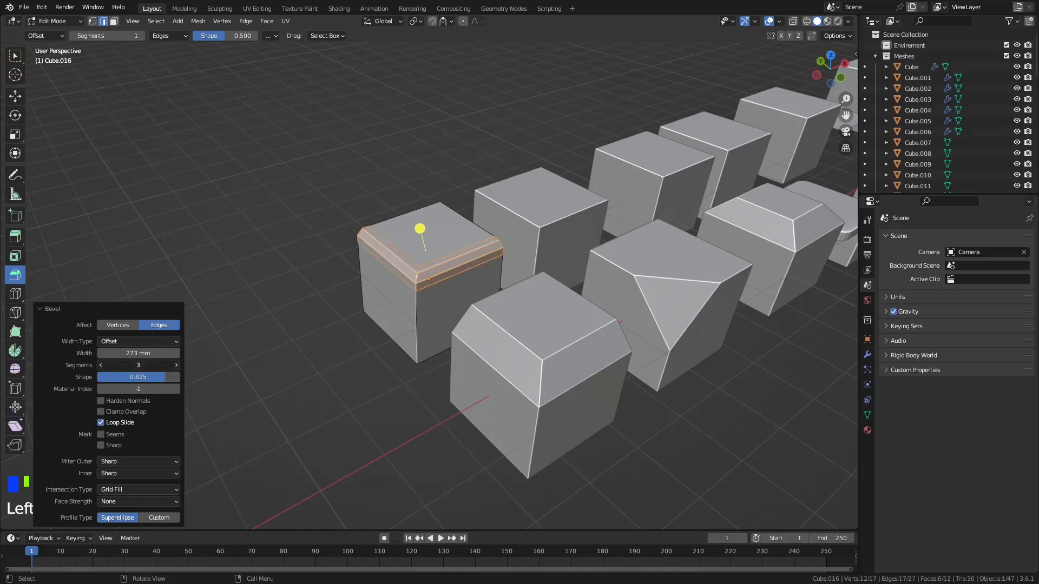
pyautogui.moveTo(138, 365); pyautogui.dragTo(146, 366)
pyautogui.moveTo(146, 377); pyautogui.dragTo(146, 377)
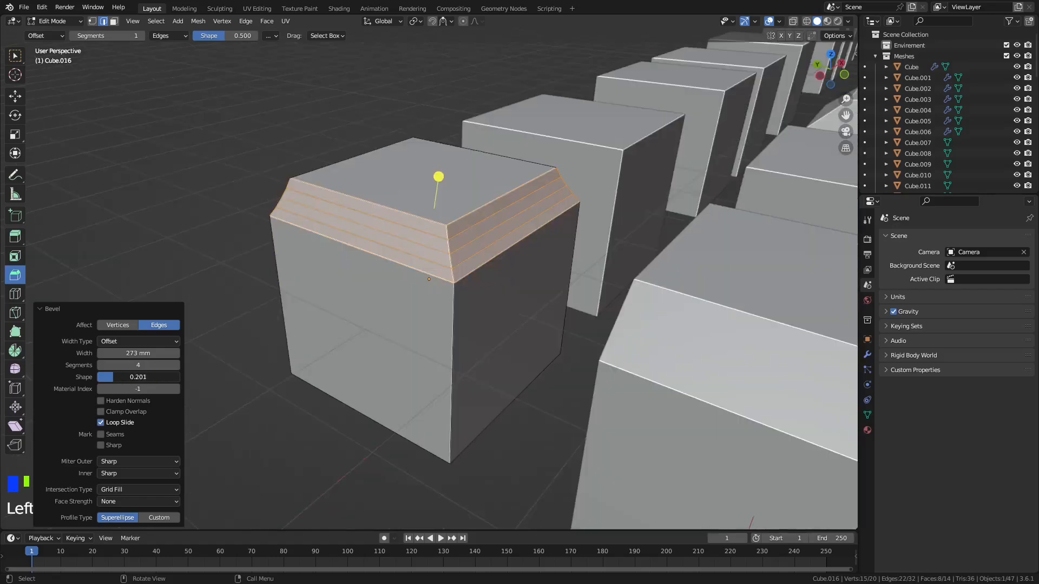
pyautogui.moveTo(146, 377); pyautogui.dragTo(144, 380)
pyautogui.keyDown('shift'); pyautogui.moveTo(144, 377); pyautogui.dragTo(139, 377); pyautogui.keyUp('shift')
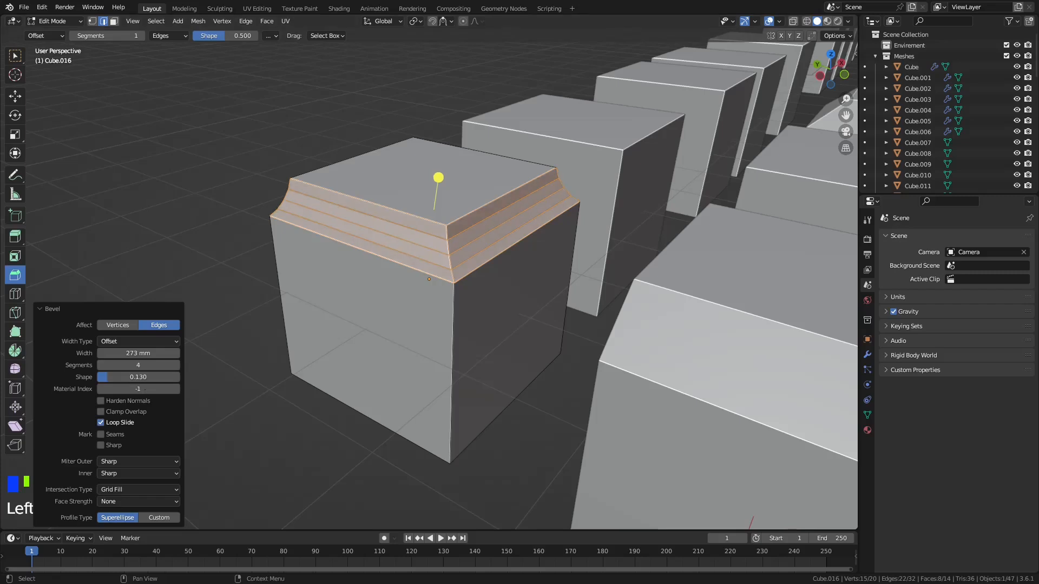
pyautogui.moveTo(357, 303); pyautogui.dragTo(329, 306, button='middle')
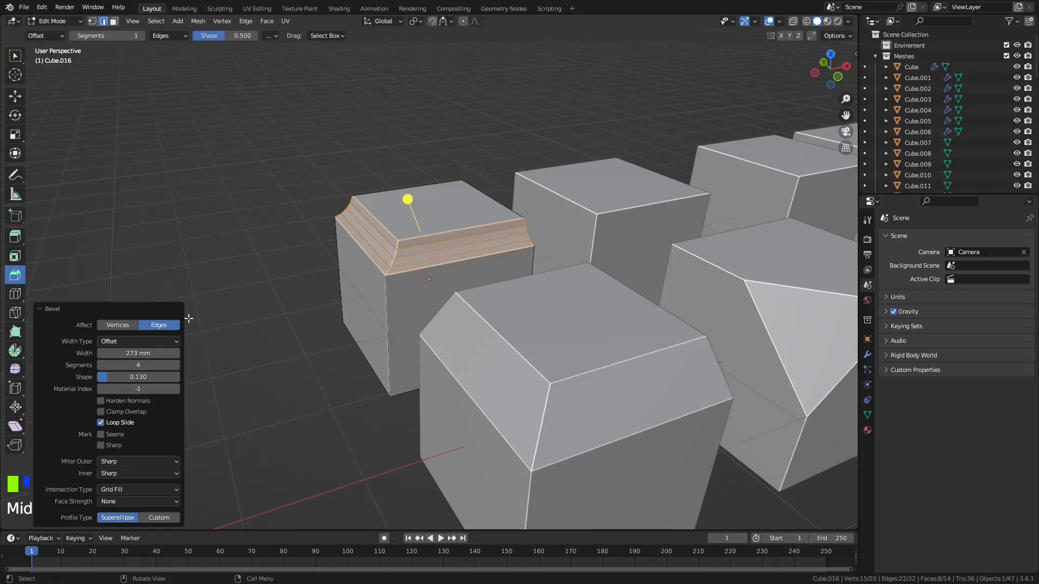
pyautogui.press('Tab')
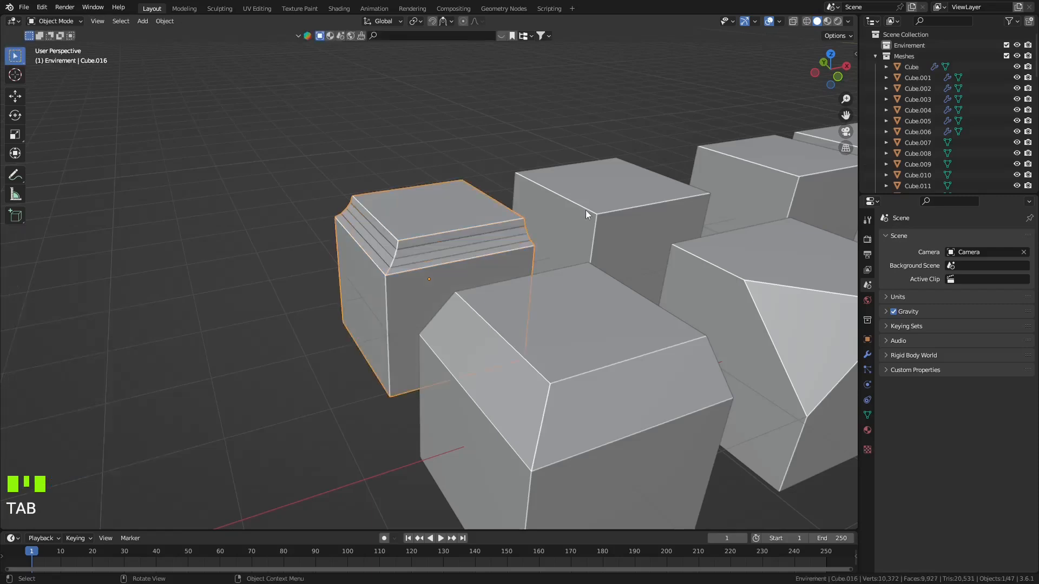
# Open the second cube for editing and select its front top corner vertex.
pyautogui.click(586, 210)
pyautogui.moveTo(586, 210); pyautogui.dragTo(622, 231, button='middle')
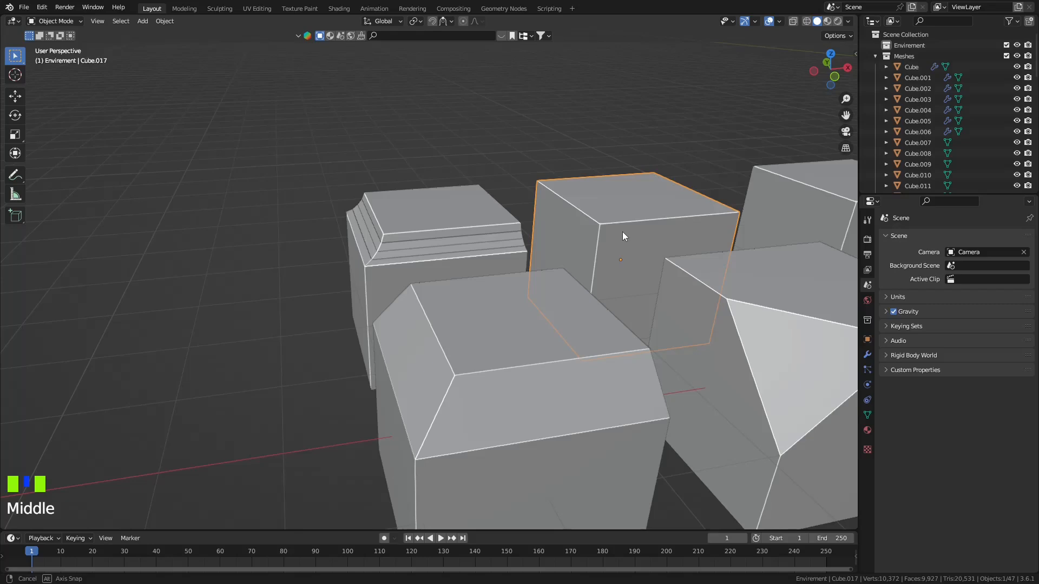
pyautogui.press('Tab')
pyautogui.click(496, 205)
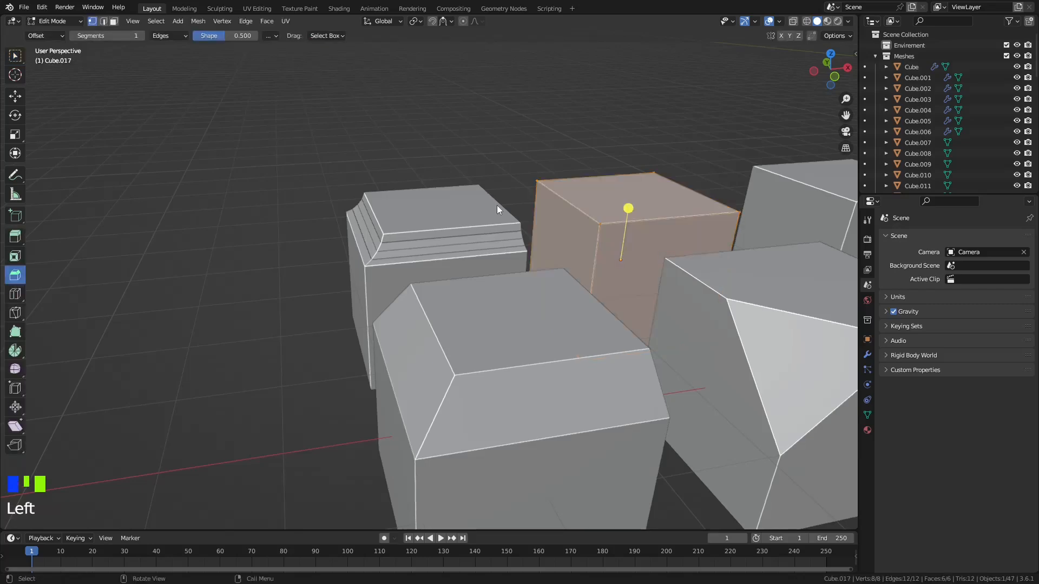
pyautogui.keyDown('shift'); pyautogui.moveTo(497, 205); pyautogui.dragTo(599, 242, button='middle'); pyautogui.keyUp('shift')
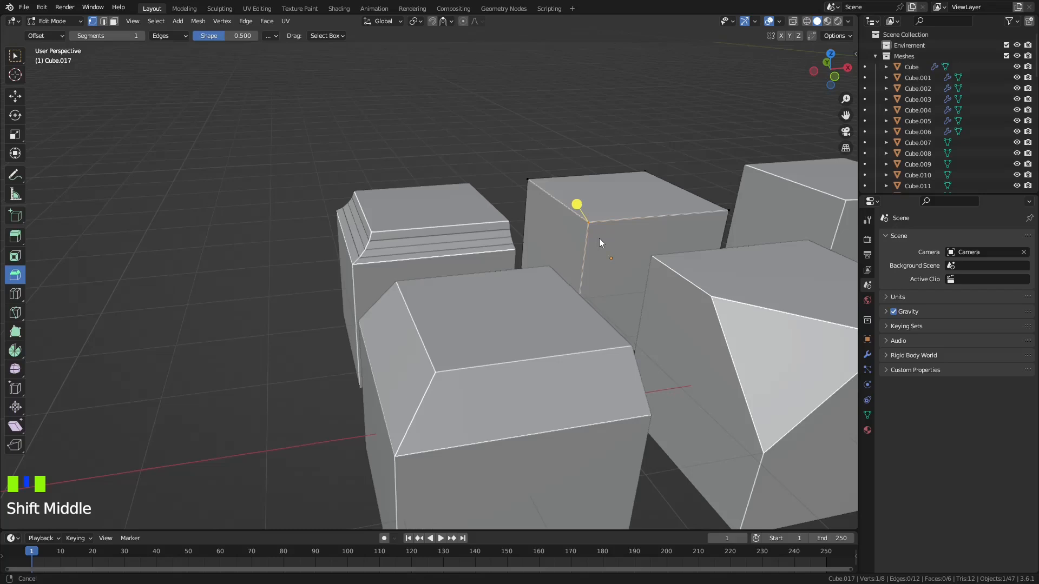
# Bevel the second cube's corner with the bevel affecting vertices, 1 segment and a width of 1096 mm.
pyautogui.hotkey('ctrl', 'b')
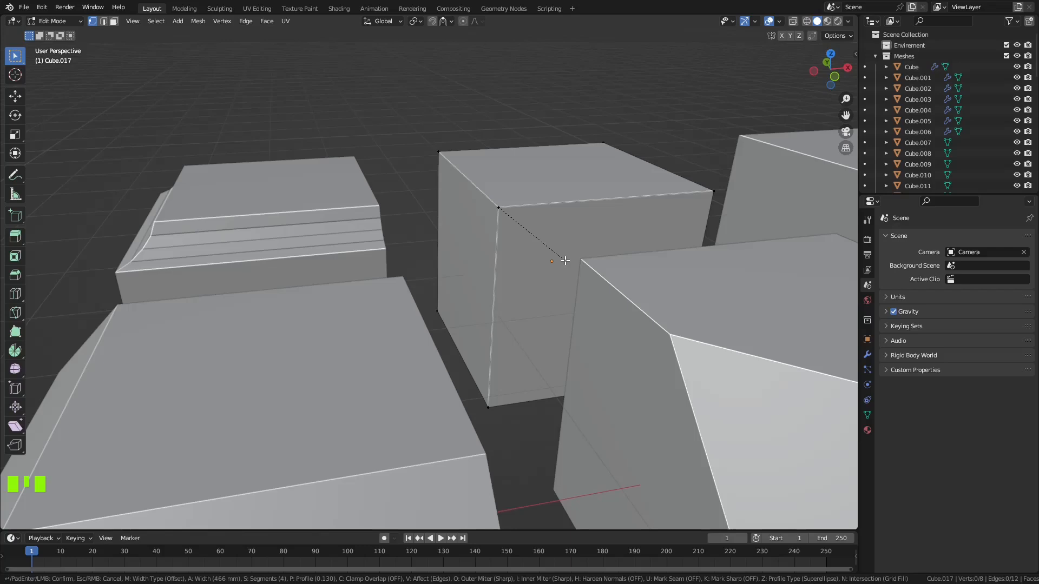
pyautogui.click(565, 261)
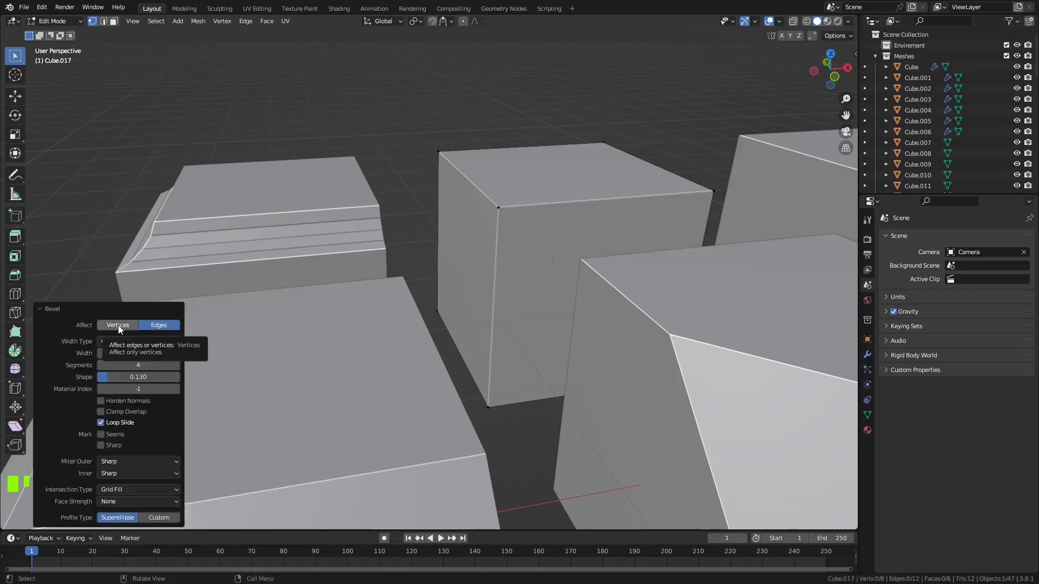
pyautogui.click(118, 326)
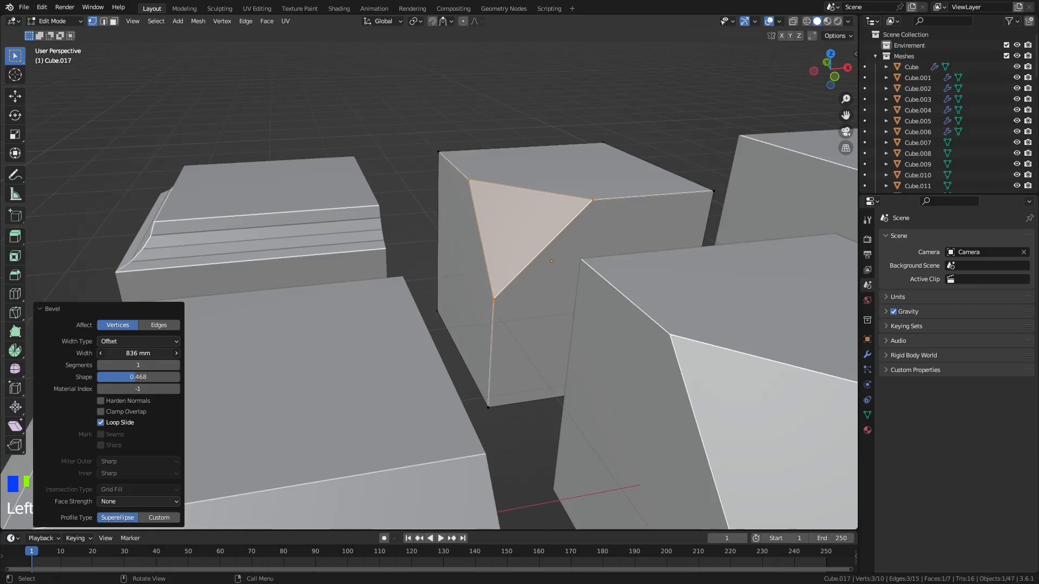
pyautogui.moveTo(163, 353); pyautogui.dragTo(179, 353)
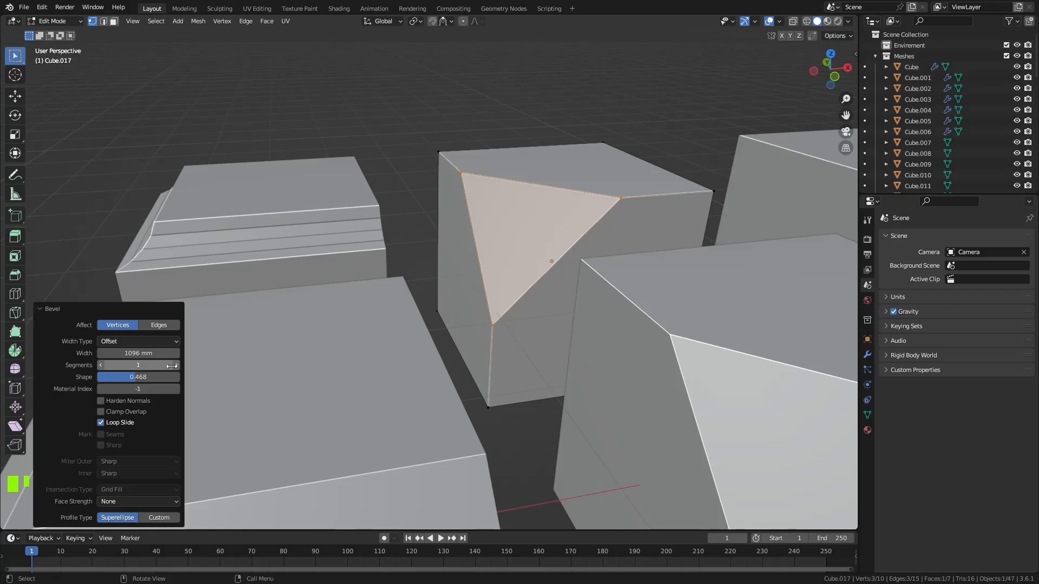
pyautogui.moveTo(427, 294); pyautogui.dragTo(454, 290, button='middle')
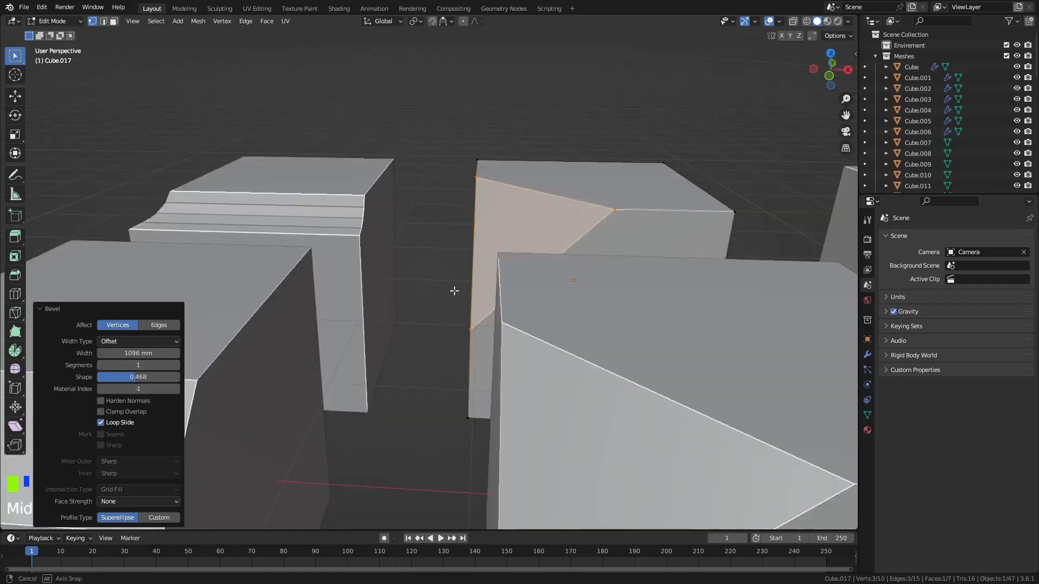
pyautogui.moveTo(454, 290); pyautogui.dragTo(199, 370, button='middle')
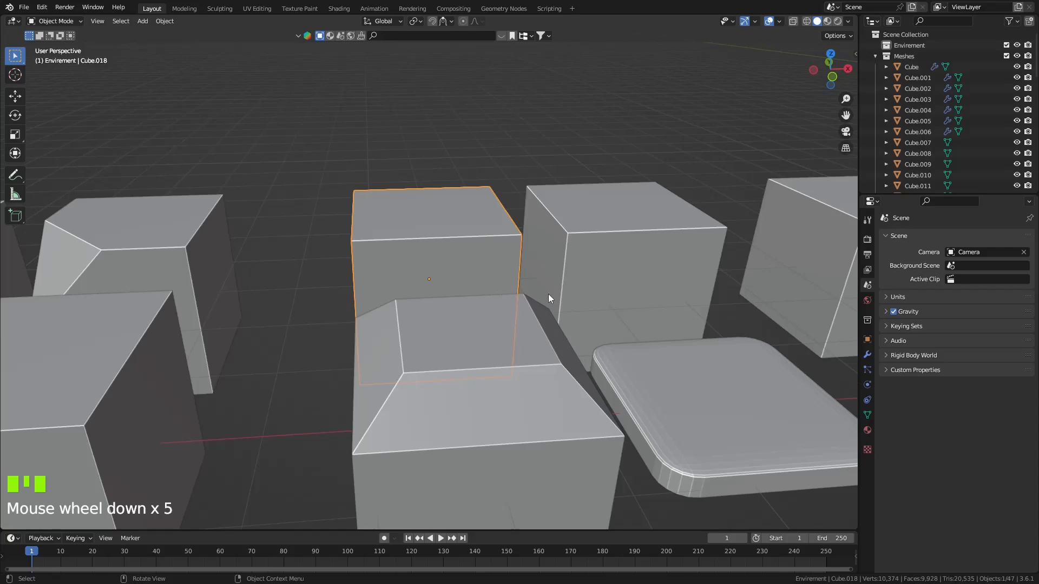
# Bevel the edges of the third cube's top face by 284 mm with 4 segments and a shape of 0.429.
pyautogui.press('Tab')
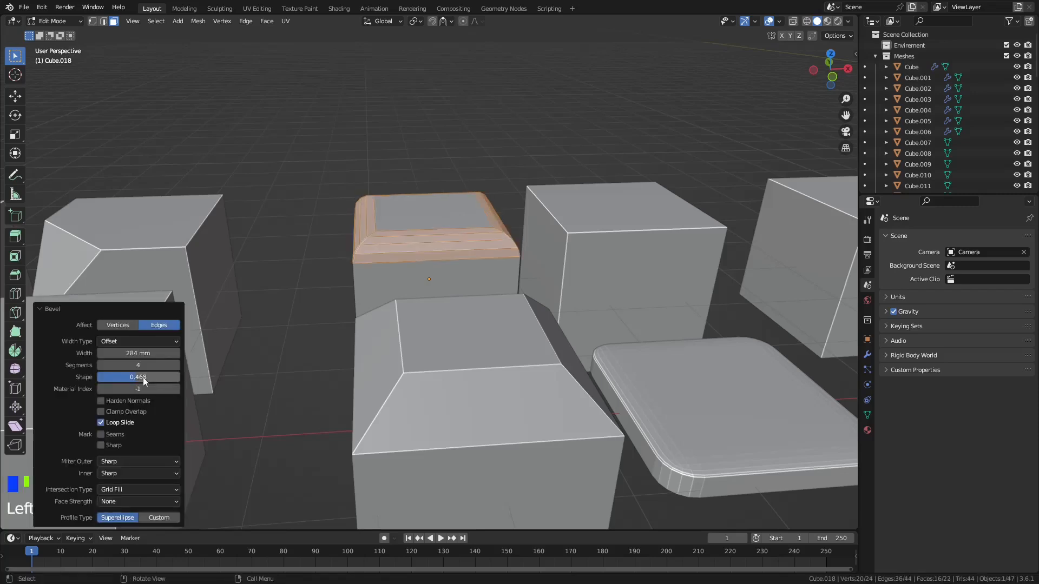
pyautogui.moveTo(143, 378); pyautogui.dragTo(143, 378)
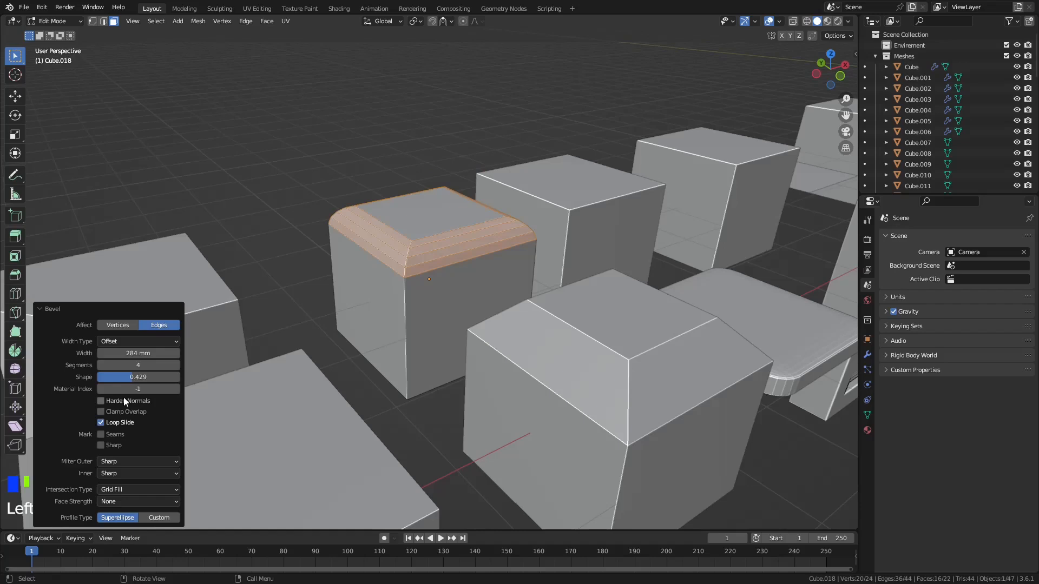
pyautogui.click(123, 398)
pyautogui.moveTo(351, 260); pyautogui.dragTo(378, 235, button='middle')
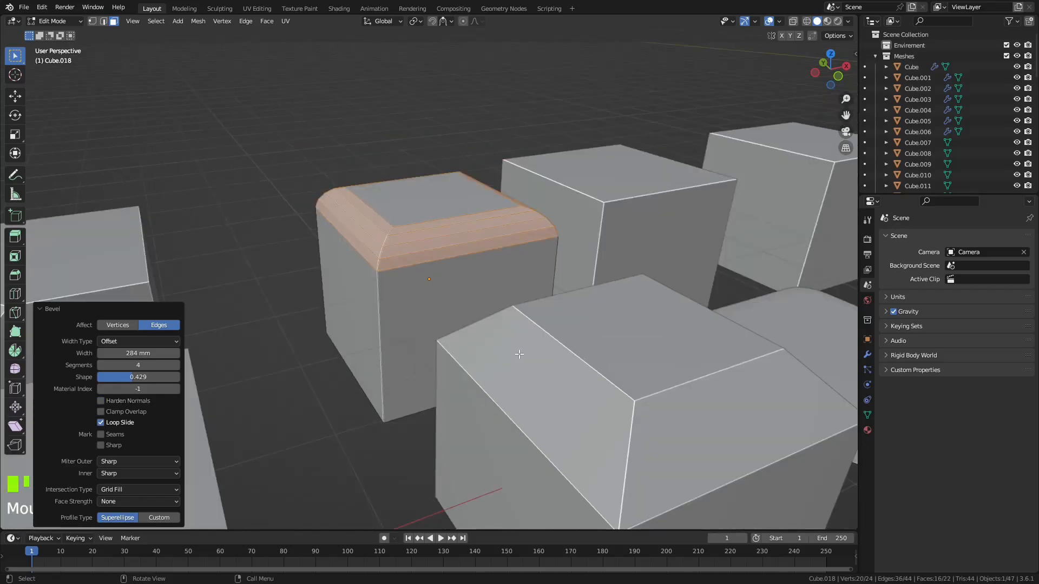
# Flatten the fourth cube into a slab by scaling it to 0.196 along Z and open it for editing.
pyautogui.click(611, 276)
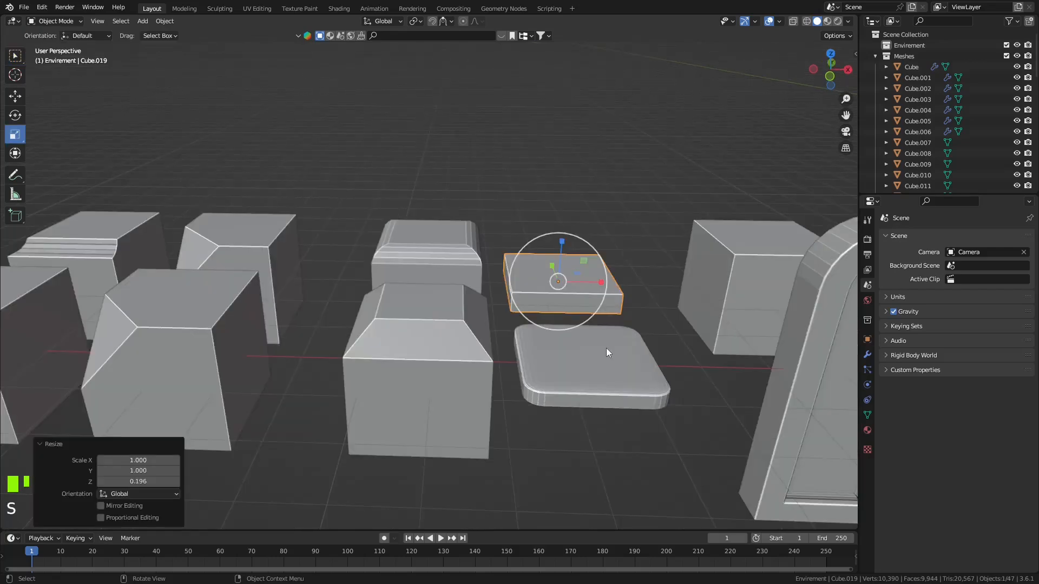
pyautogui.press('Tab')
# Bevel all edges of the flattened slab by 102 mm with 4 segments and a shape of 0.429, and finish editing.
pyautogui.hotkey('ctrl', 'b')
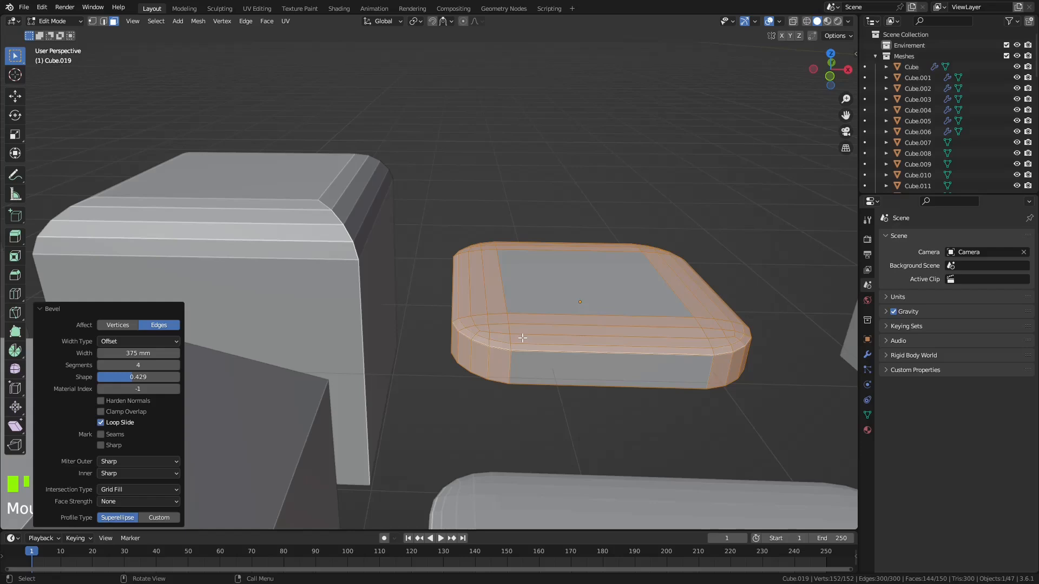
pyautogui.hotkey('ctrl', 'z')
pyautogui.hotkey('ctrl', 'b')
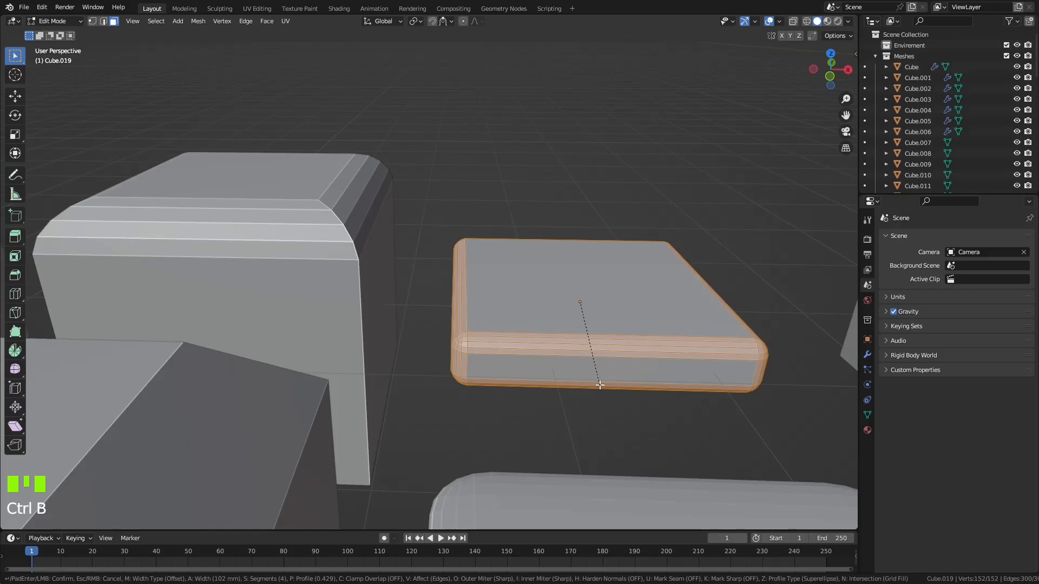
pyautogui.click(599, 385)
pyautogui.moveTo(600, 385); pyautogui.dragTo(514, 378, button='middle')
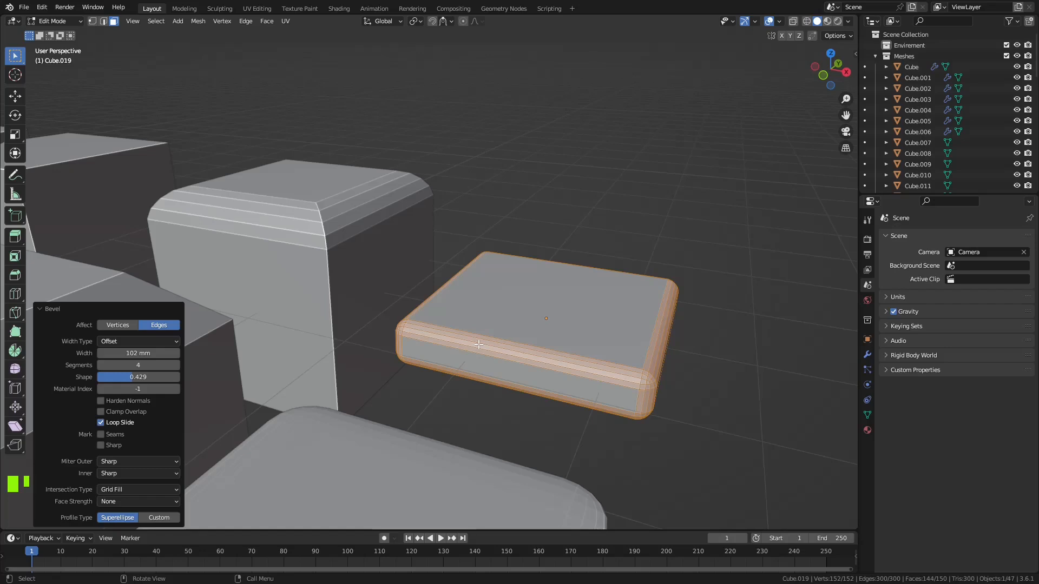
pyautogui.moveTo(478, 344); pyautogui.dragTo(520, 260, button='middle')
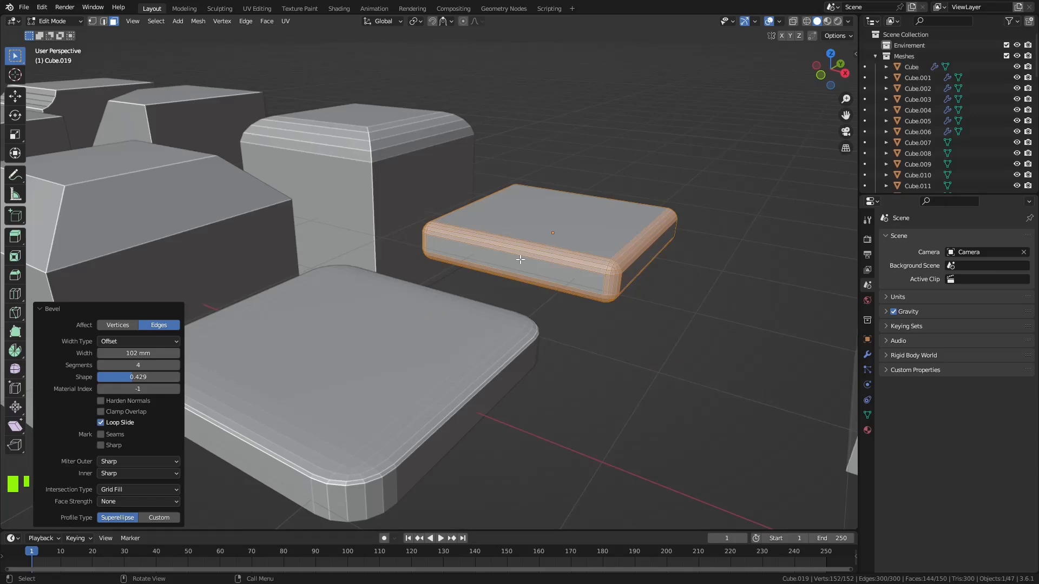
pyautogui.press('Tab')
# Bevel two opposite top edges of the next cube by 908 mm with a shape of 0.429, using more than 4 segments.
pyautogui.keyDown('shift'); pyautogui.moveTo(520, 260); pyautogui.dragTo(468, 340, button='middle'); pyautogui.keyUp('shift')
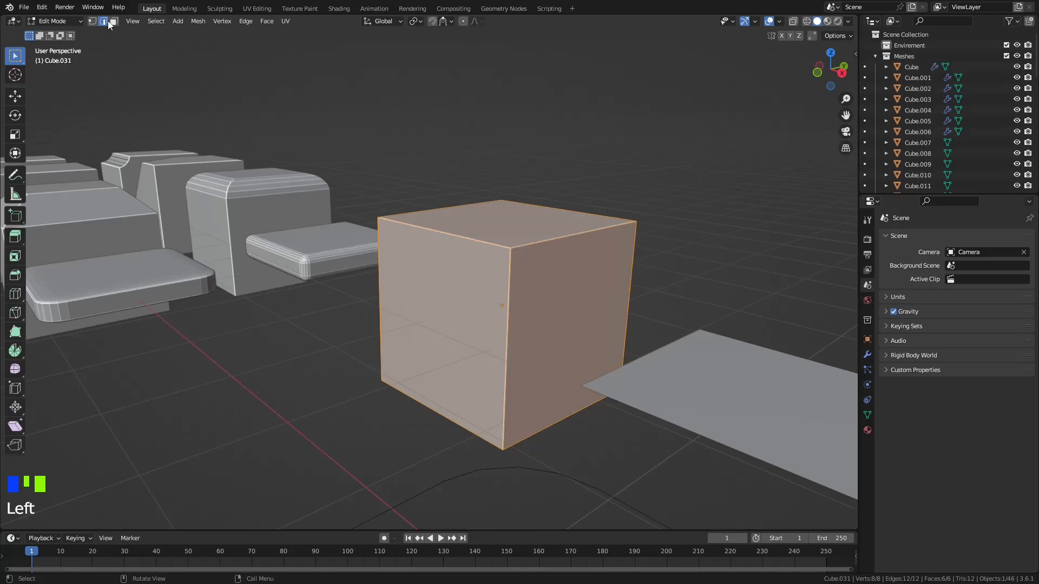
pyautogui.click(428, 216)
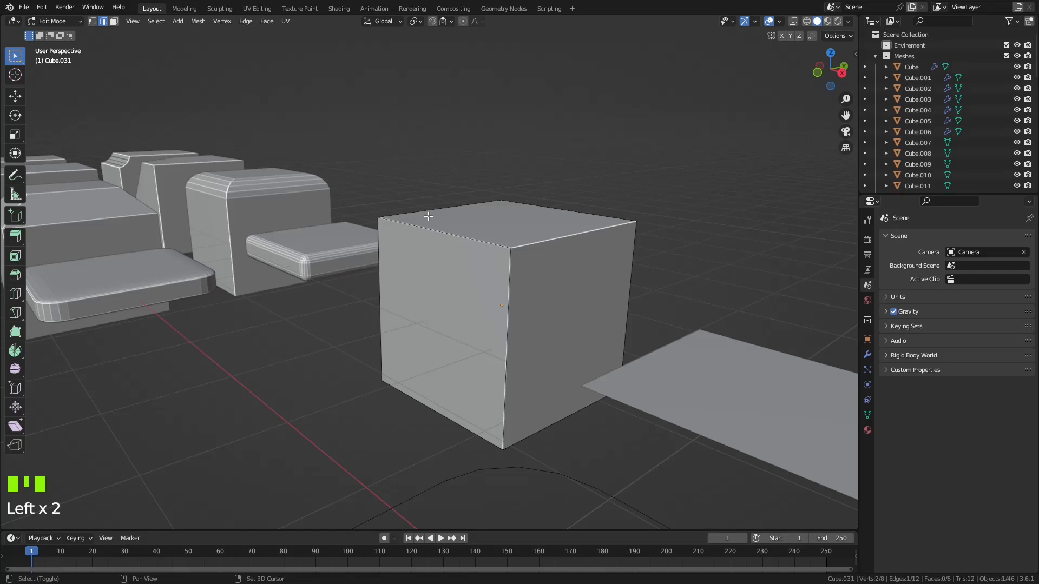
pyautogui.hotkey('ctrl', 'b')
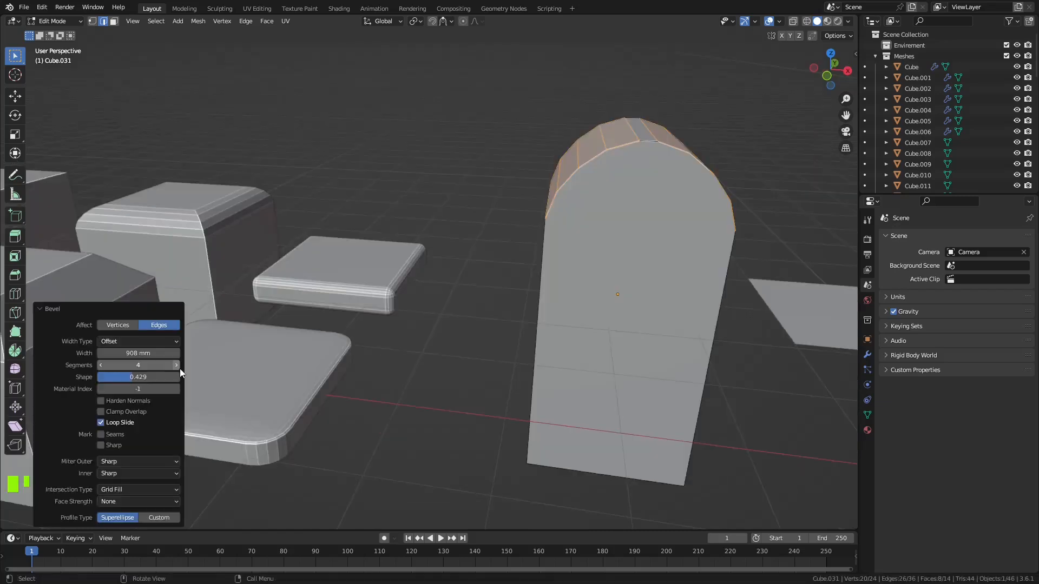
pyautogui.click(177, 367)
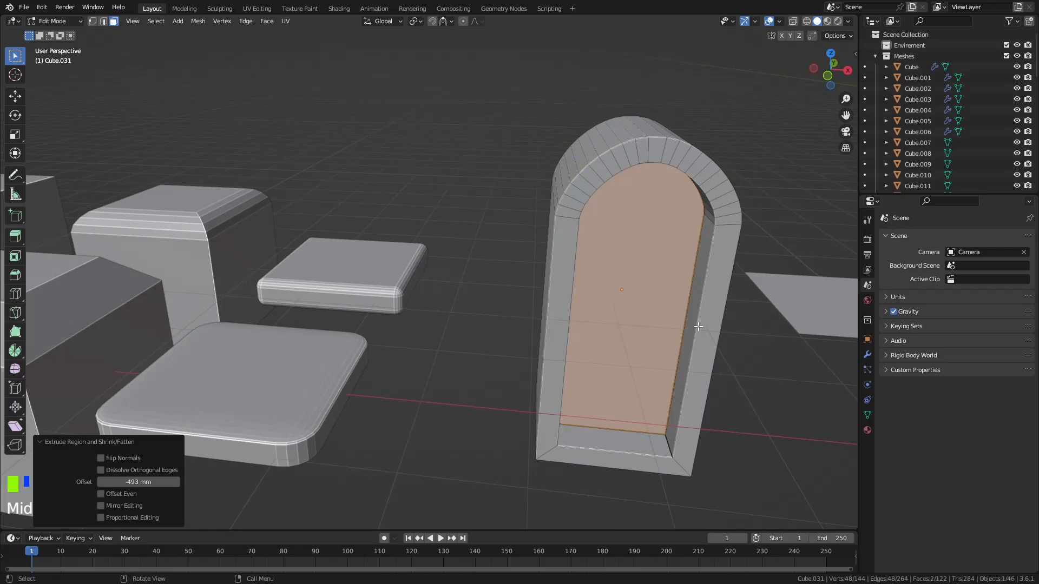
# Select the whole recessed arch and bevel all its edges.
pyautogui.press('a')
pyautogui.hotkey('ctrl', 'b')
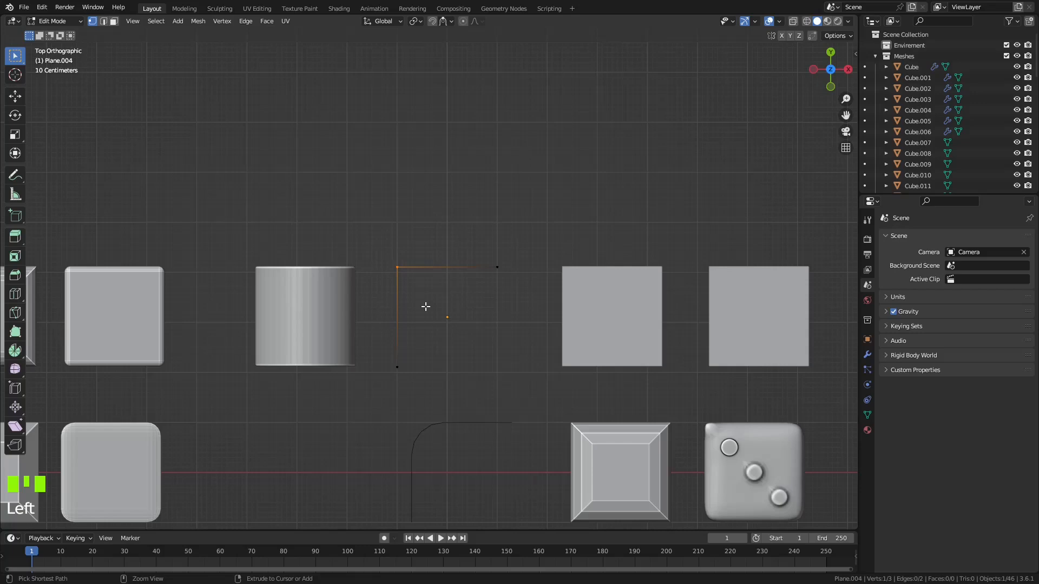
# Finish editing the wire with two rounded corners and turn it into a pipe.
pyautogui.press('Tab')
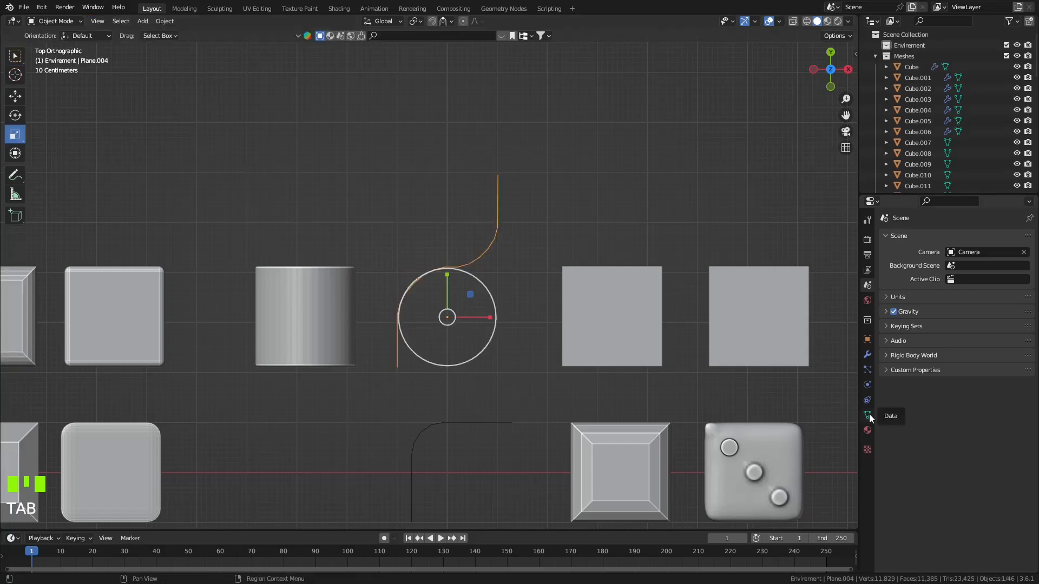
pyautogui.click(142, 20)
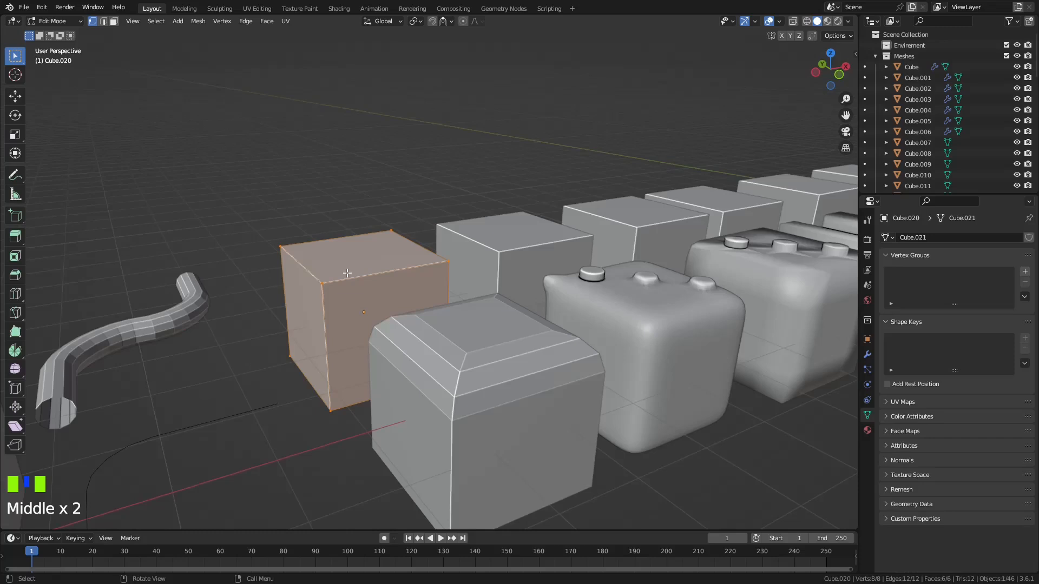
# Subdivide the cube and bevel its vertices, making four circles on the top face and a 490 mm single-segment cut at the front corner.
pyautogui.keyDown('shift'); pyautogui.moveTo(347, 273); pyautogui.dragTo(455, 396, button='middle'); pyautogui.keyUp('shift')
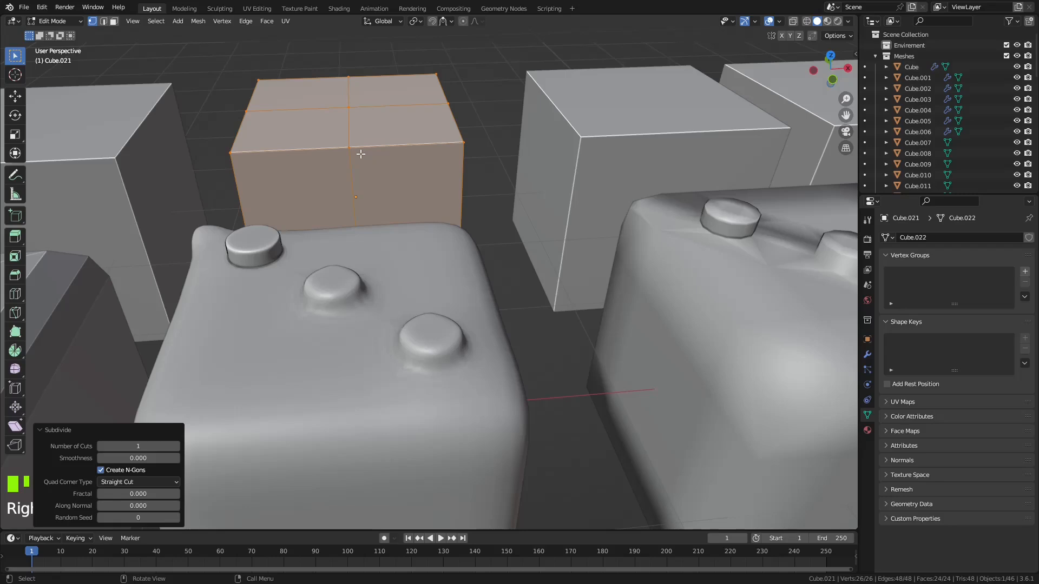
pyautogui.moveTo(357, 192); pyautogui.dragTo(376, 212)
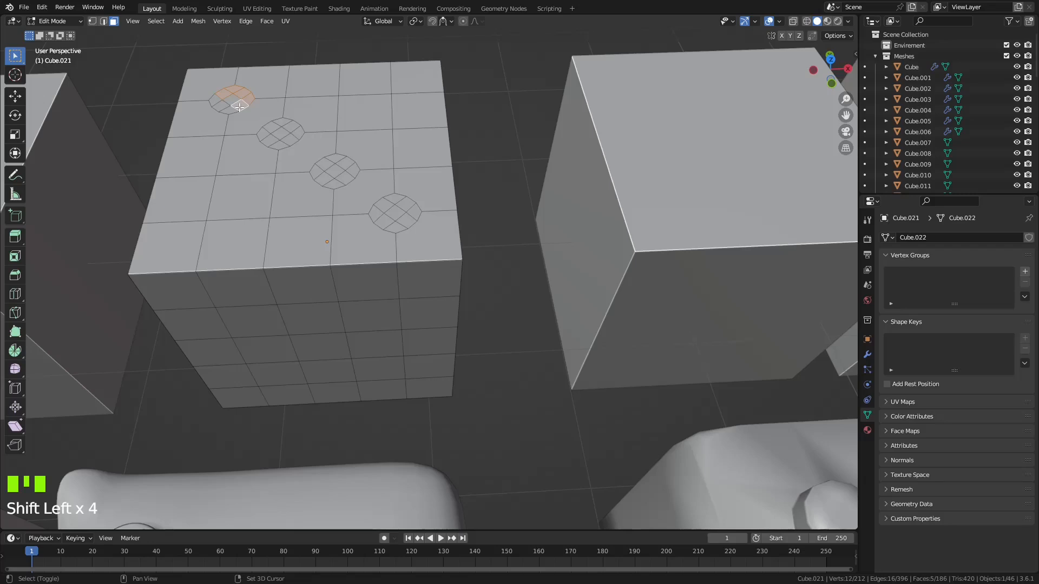
pyautogui.moveTo(343, 169); pyautogui.dragTo(338, 169, button='middle')
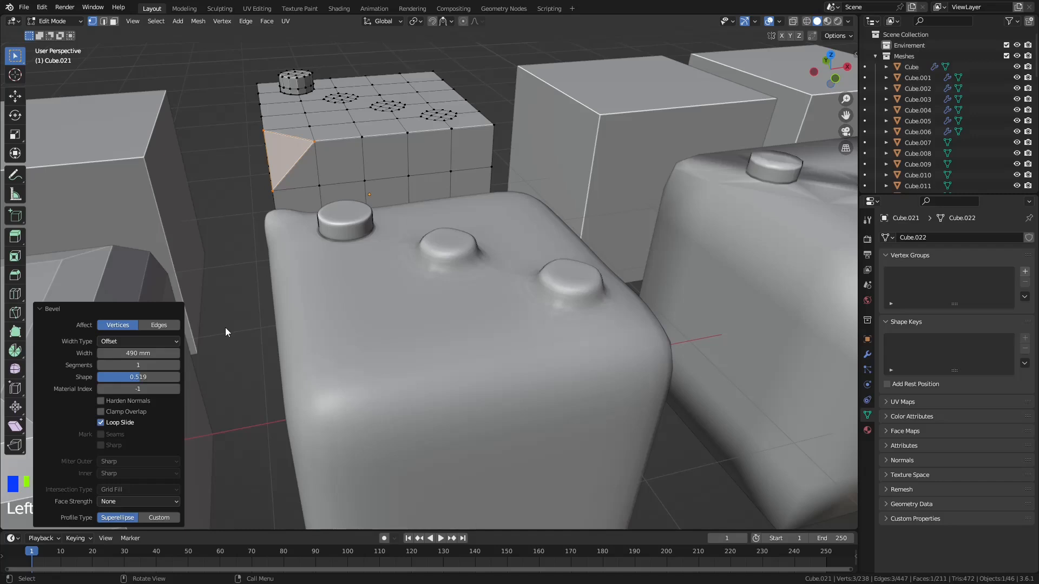
# Add three loop cuts to the next cube, two vertical ones across its top and one horizontal, and return to box selection.
pyautogui.click(461, 134)
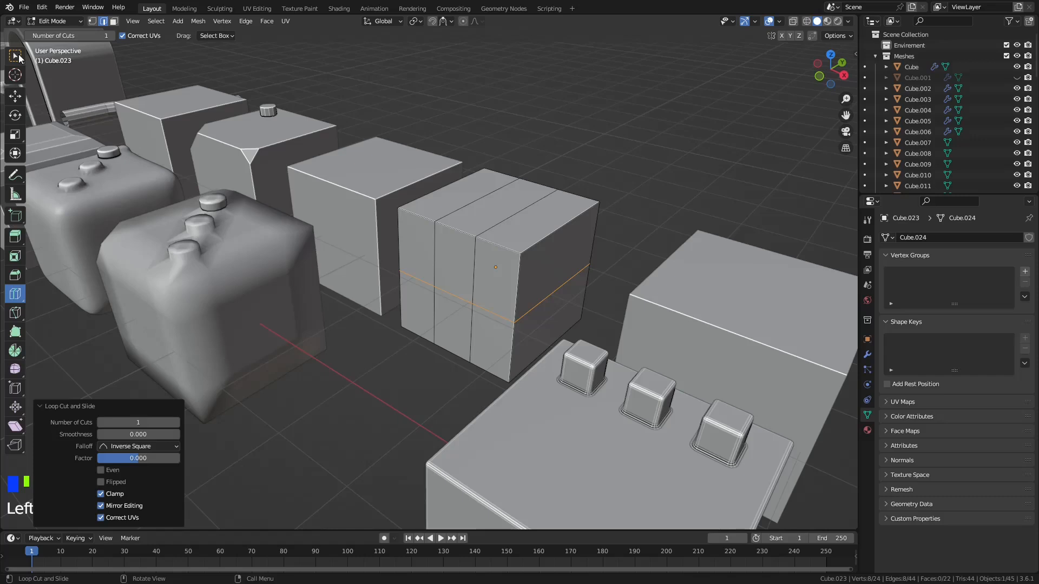
pyautogui.click(18, 58)
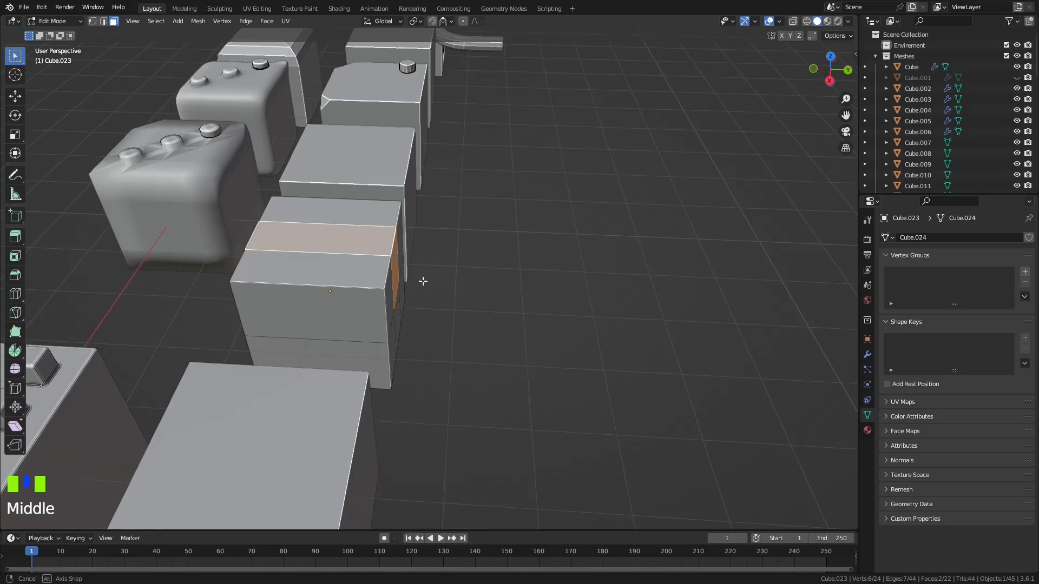
# Open a notch in the middle of the loop-cut cube and bevel the notch's edges.
pyautogui.moveTo(423, 281); pyautogui.dragTo(526, 243, button='middle')
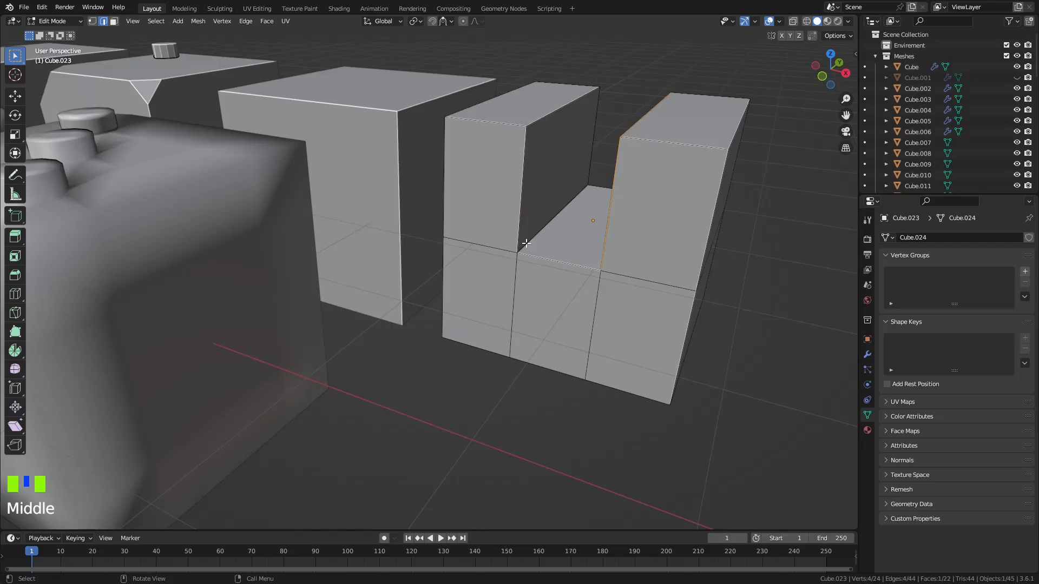
pyautogui.hotkey('ctrl', 'b')
pyautogui.click(649, 43)
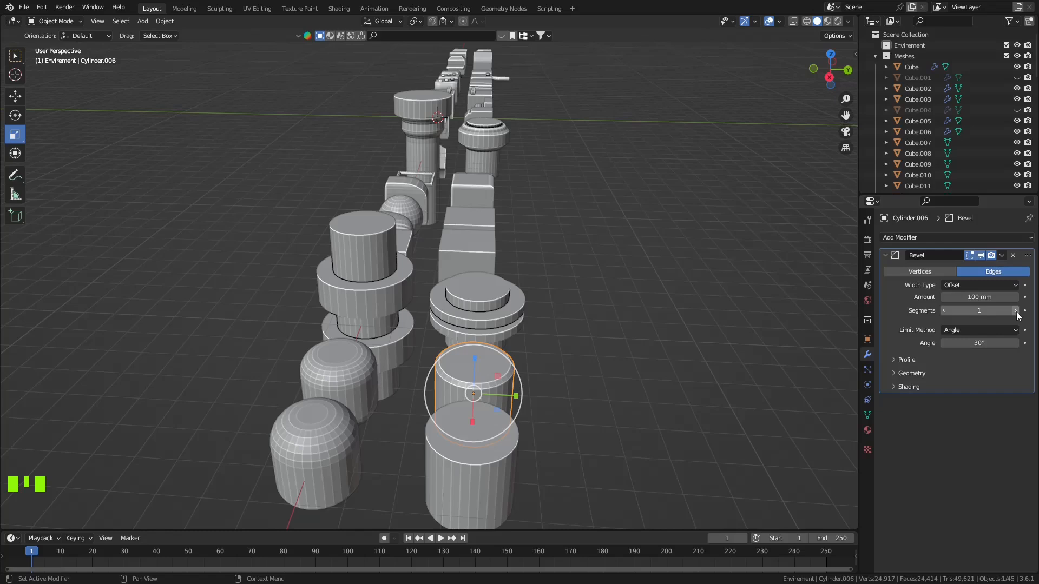
# Open the limit method choices of the front cylinder's Bevel modifier.
pyautogui.click(958, 330)
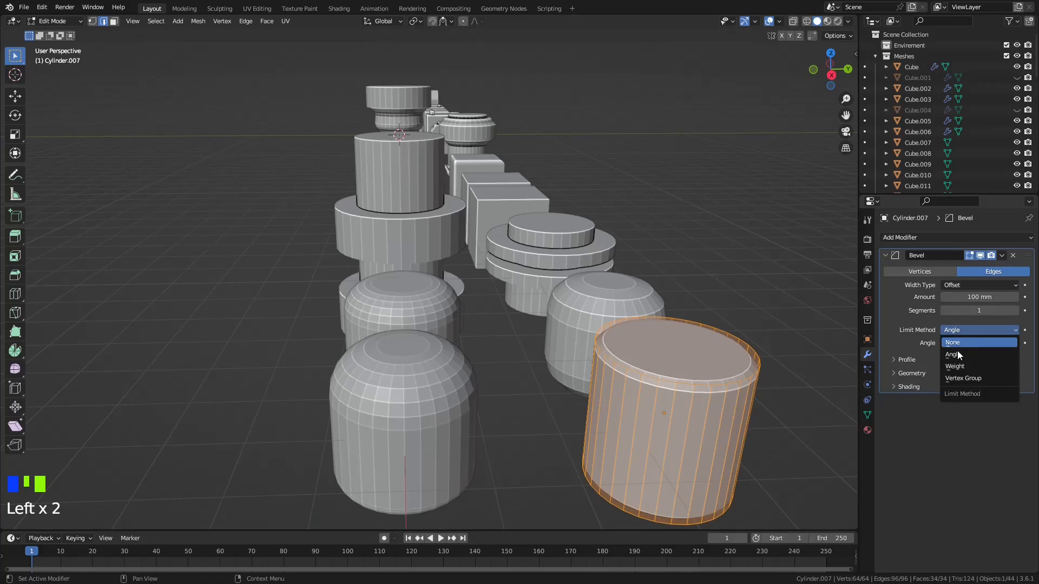